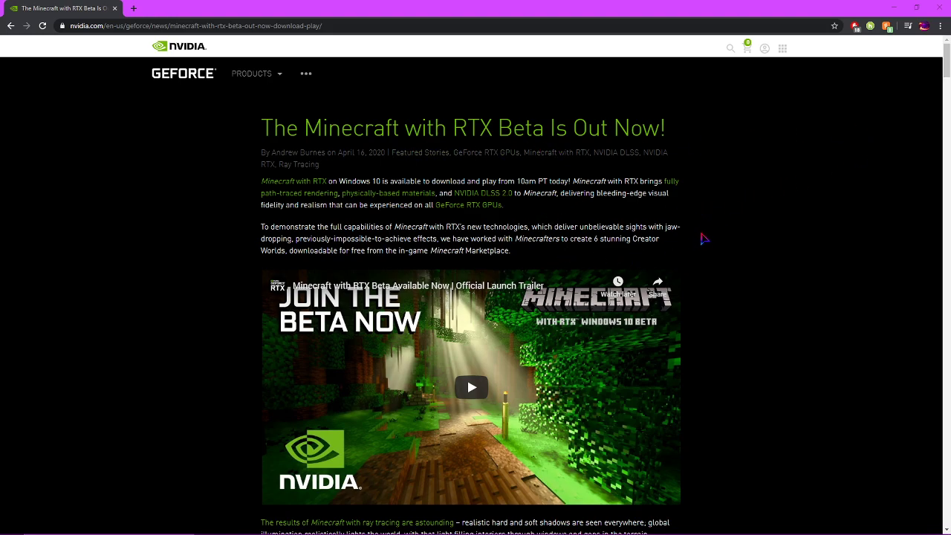
Step: Highlight and clear parts of the Minecraft with RTX article headline
drag(256, 130, 683, 129)
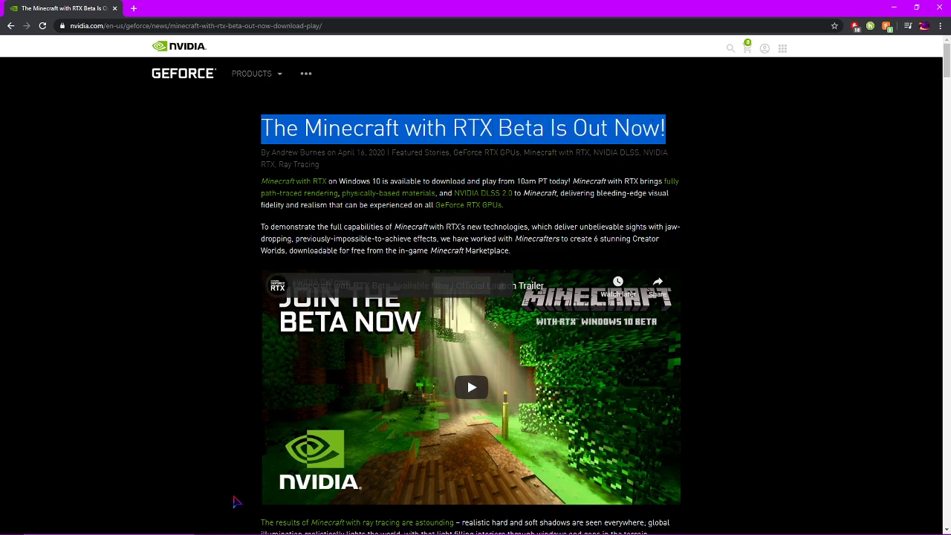
click(187, 204)
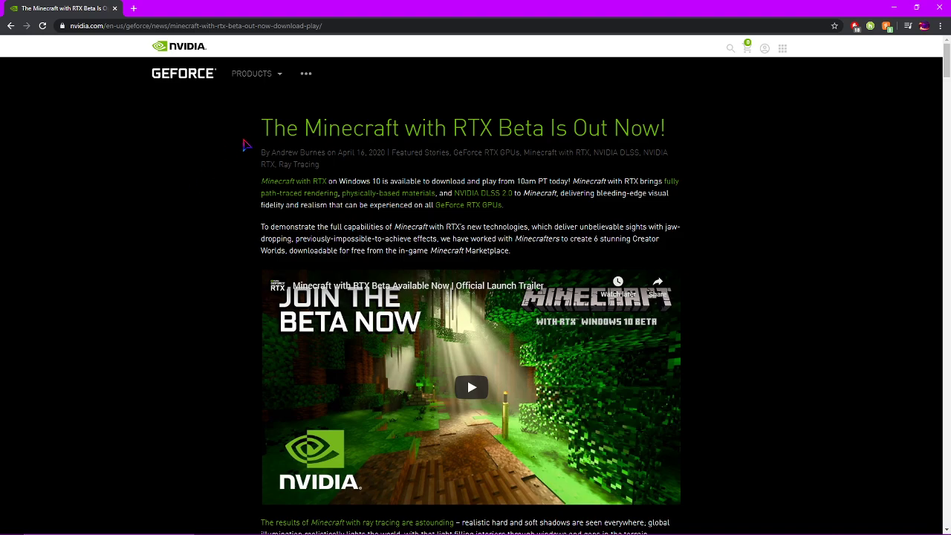
drag(260, 128, 631, 127)
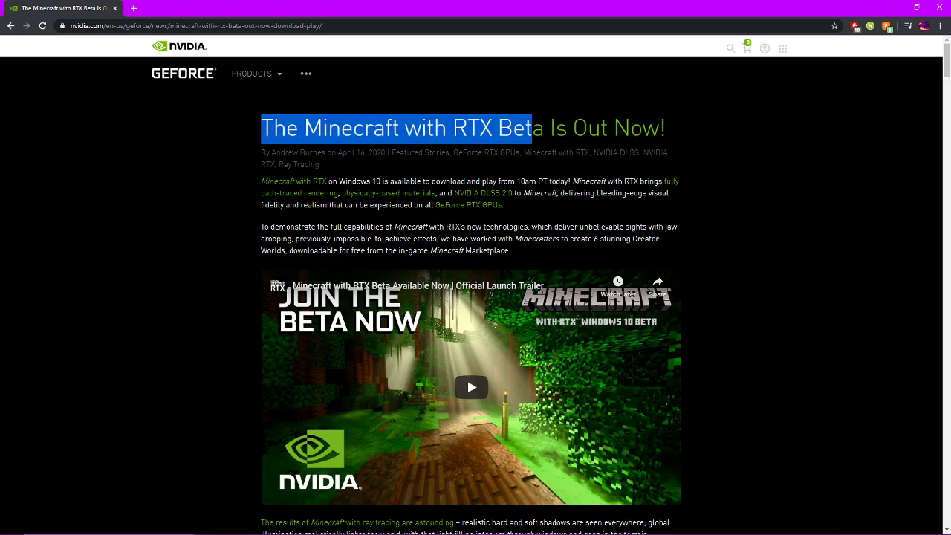
Step: View the Minecraft beta group choices in Xbox Insider Hub without changing them, then hide it
click(357, 524)
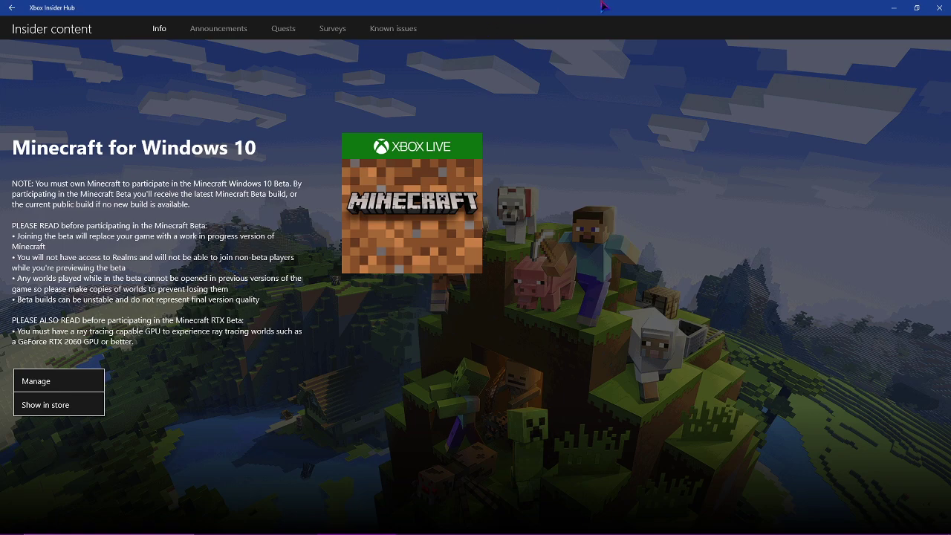
click(90, 386)
key(Escape)
click(894, 8)
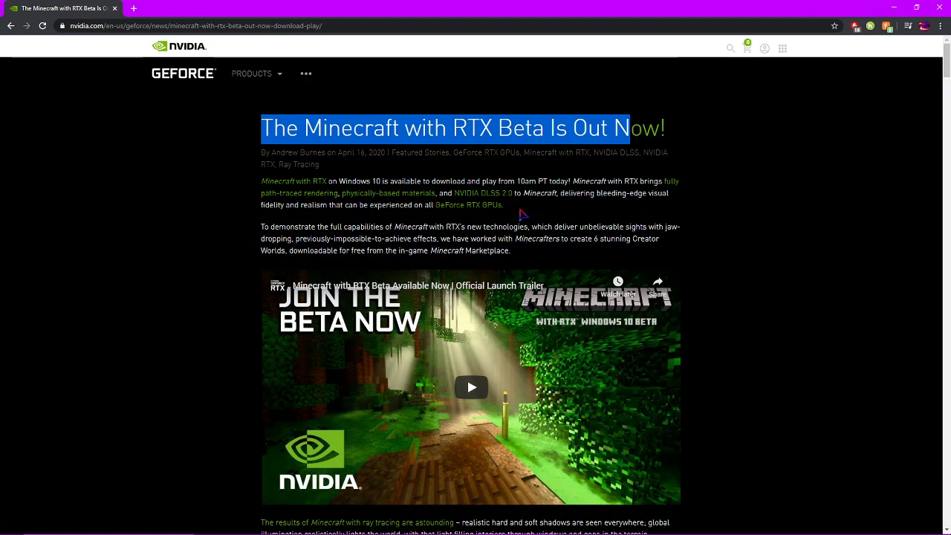
Step: Reread the article headline and bring back the Xbox Insider Hub Minecraft page
click(200, 231)
scroll(186, 312, down, 5)
scroll(182, 297, down, 5)
scroll(182, 297, down, 3)
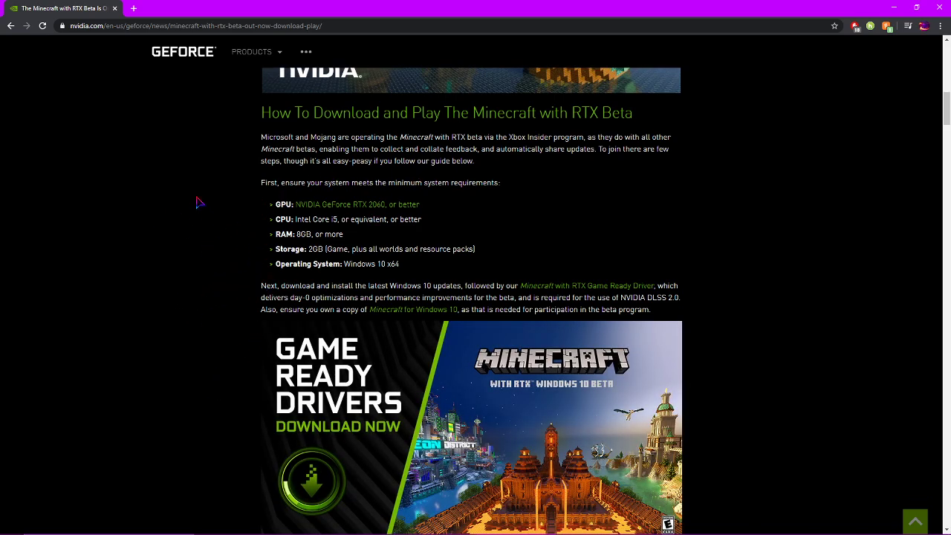
scroll(142, 228, down, 6)
scroll(142, 228, down, 5)
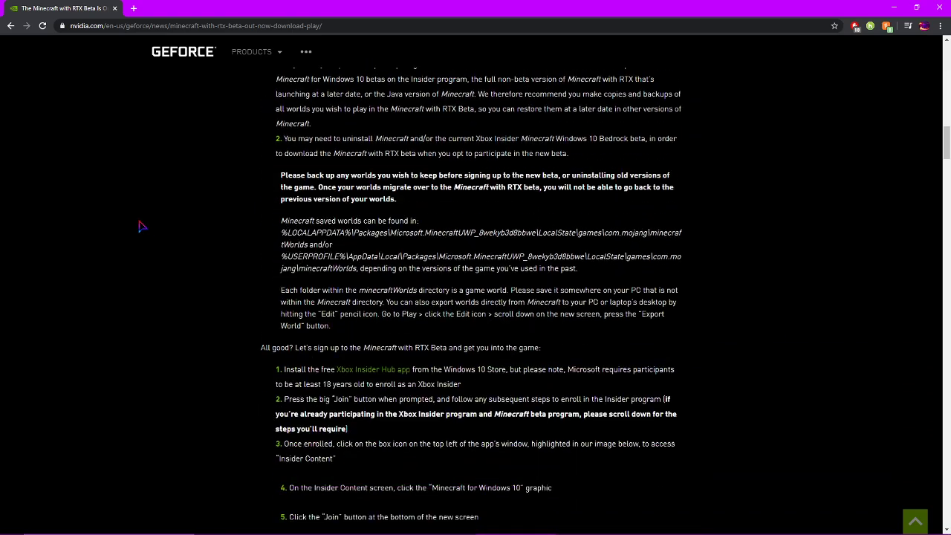
scroll(149, 245, down, 3)
scroll(234, 245, down, 3)
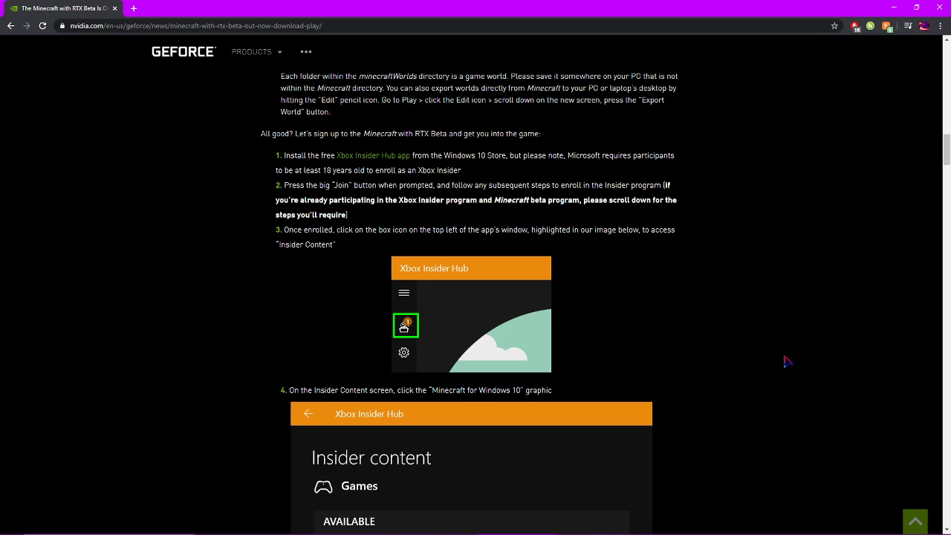
scroll(233, 279, down, 1)
scroll(233, 279, down, 4)
scroll(193, 226, down, 3)
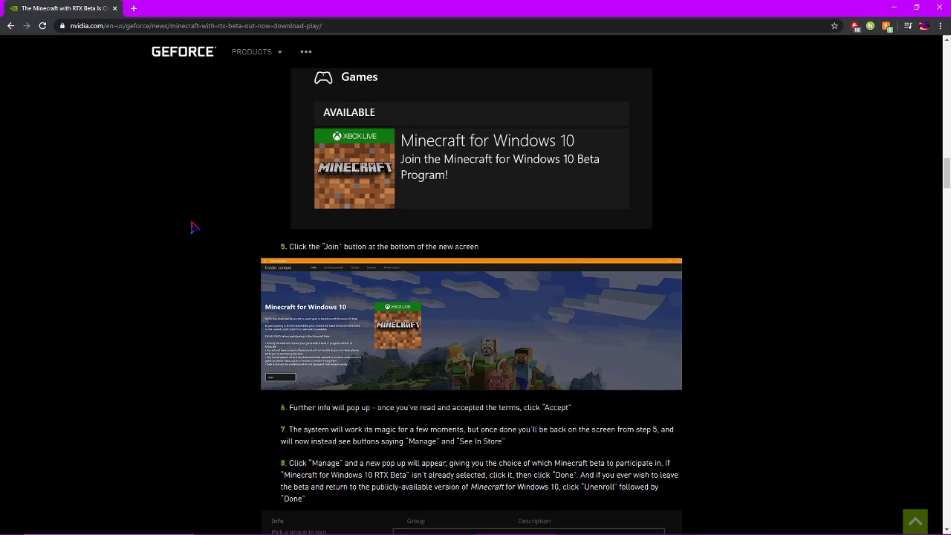
scroll(197, 227, down, 2)
scroll(246, 292, down, 2)
scroll(246, 292, down, 4)
scroll(223, 282, down, 2)
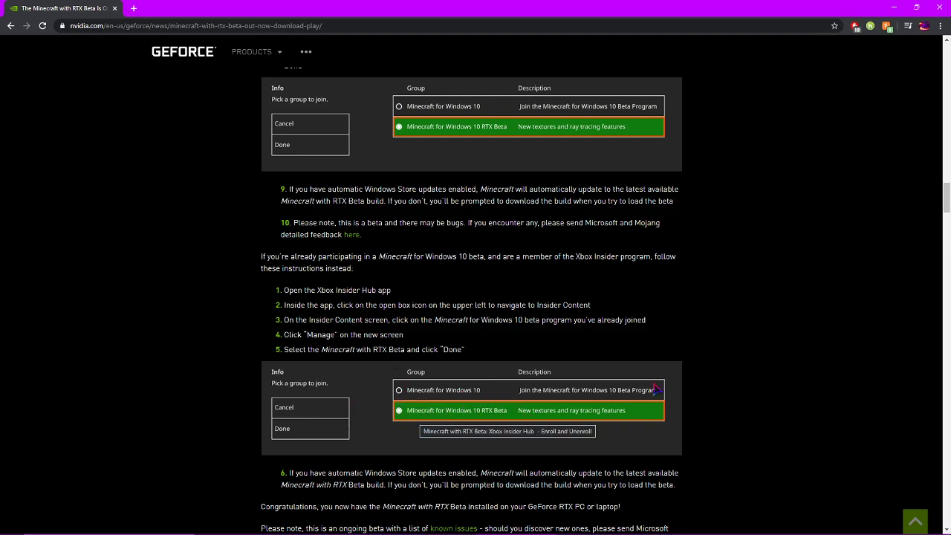
scroll(386, 318, down, 4)
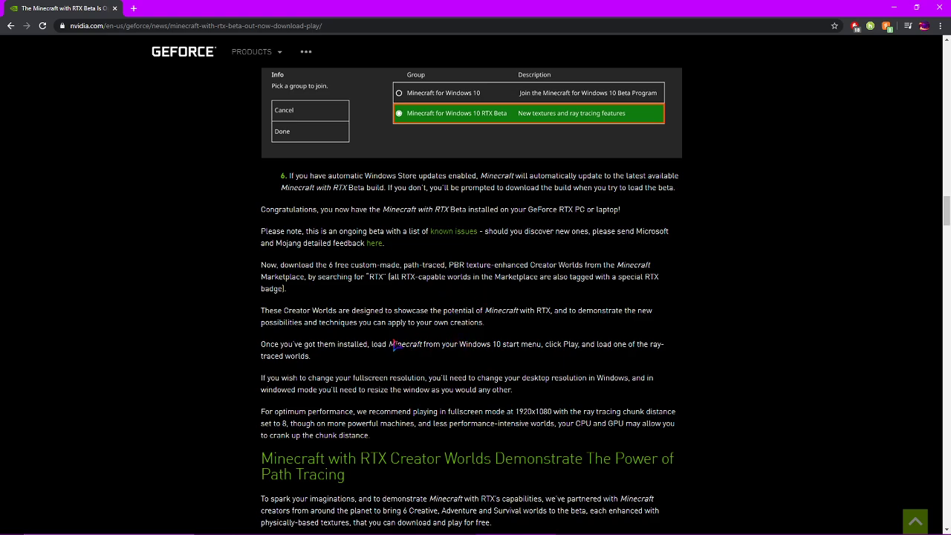
scroll(286, 375, up, 4)
scroll(248, 360, up, 5)
scroll(248, 360, up, 5)
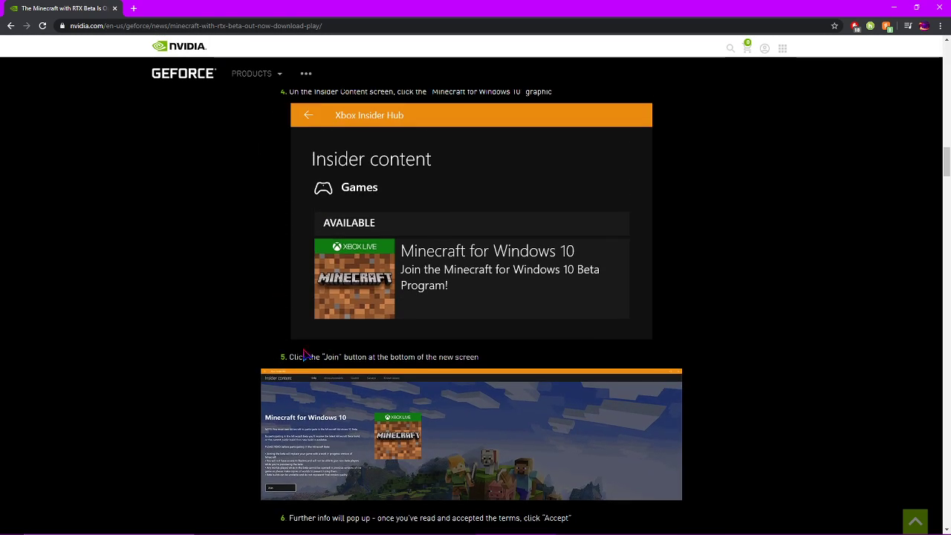
scroll(249, 361, up, 5)
scroll(249, 361, up, 5)
scroll(562, 414, up, 5)
scroll(561, 414, up, 5)
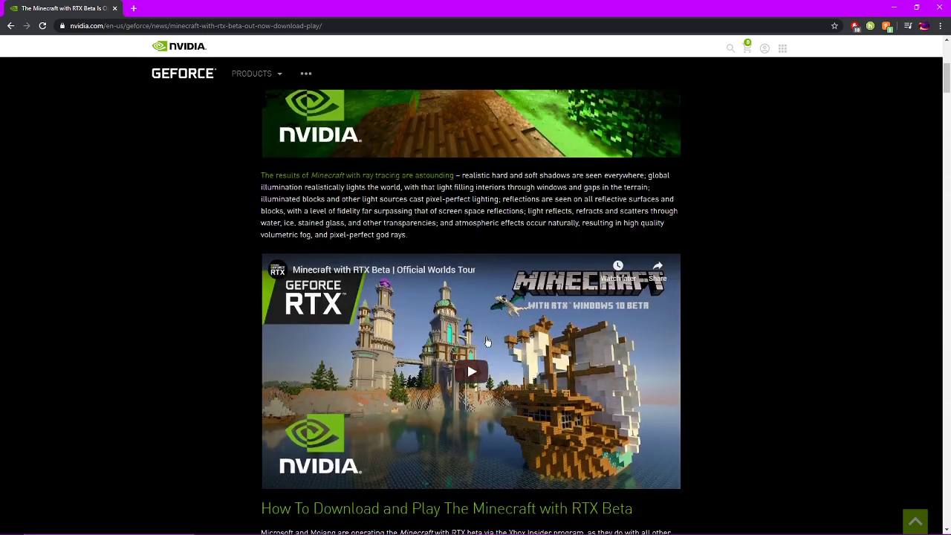
scroll(561, 413, up, 5)
scroll(561, 414, up, 3)
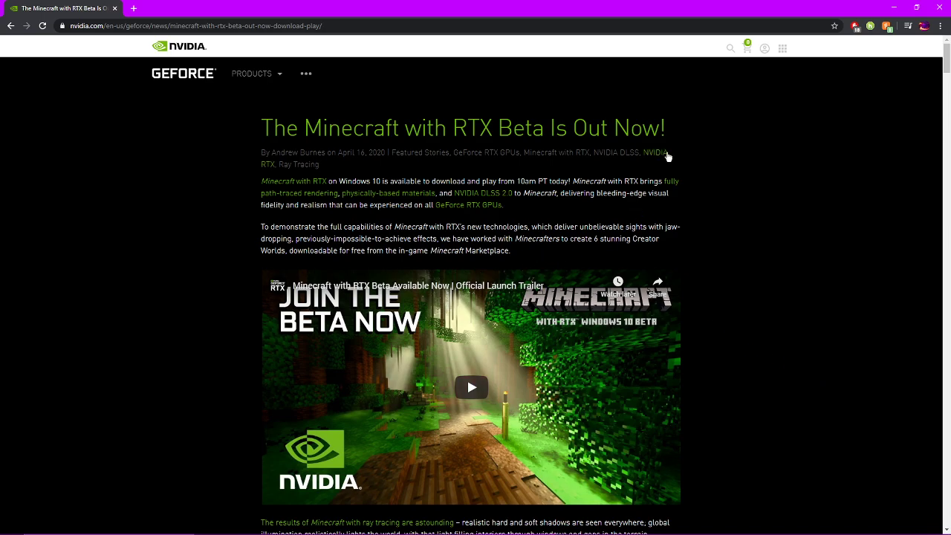
mouse_move(672, 133)
mouse_down()
mouse_move(315, 148)
mouse_move(261, 133)
mouse_up()
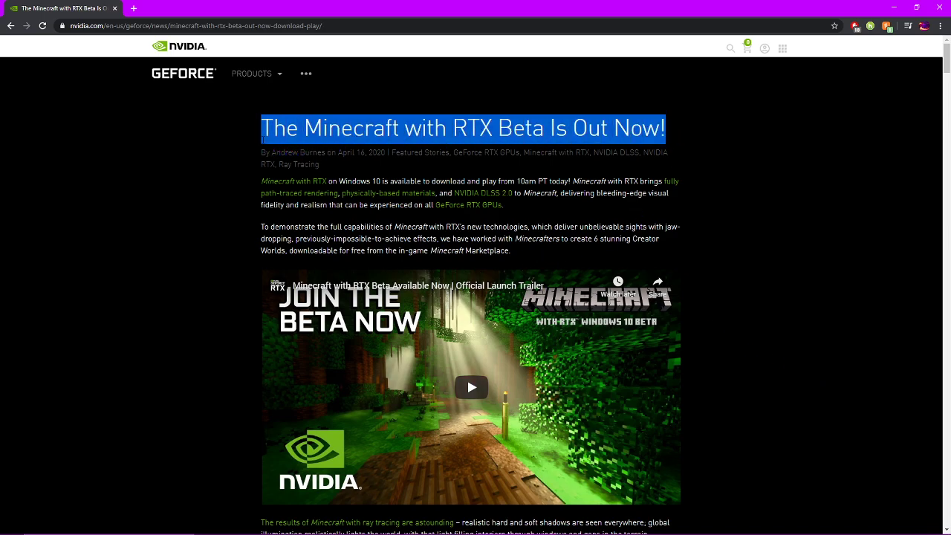
click(264, 136)
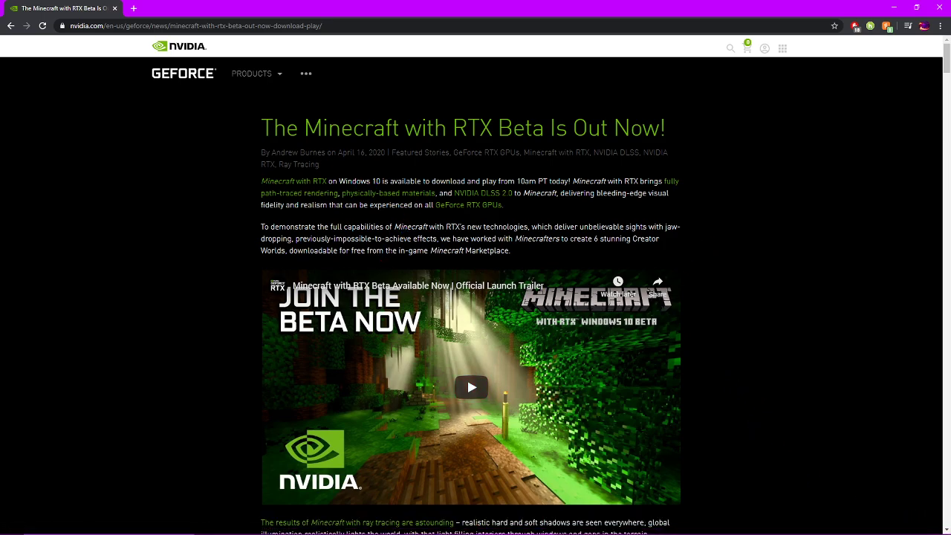
scroll(391, 251, down, 6)
scroll(391, 251, down, 6)
scroll(390, 252, down, 5)
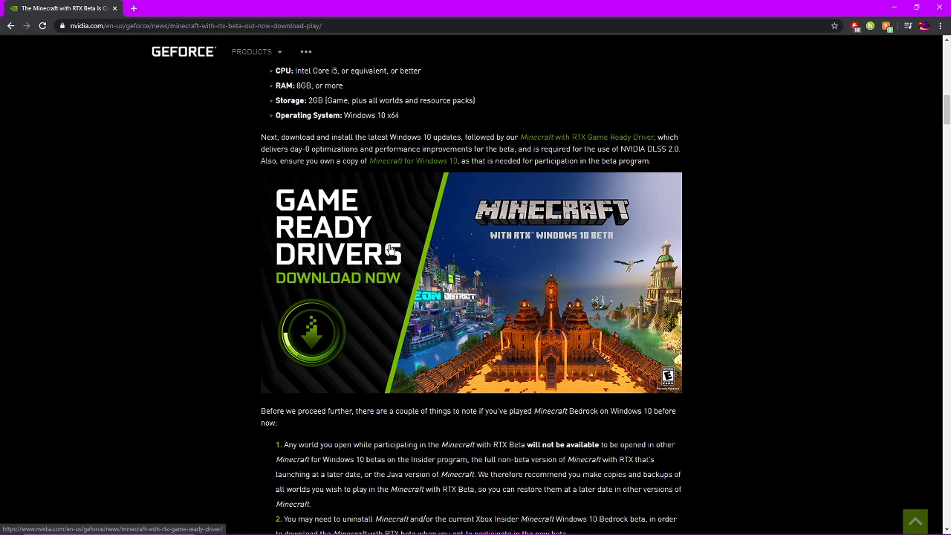
scroll(391, 251, down, 4)
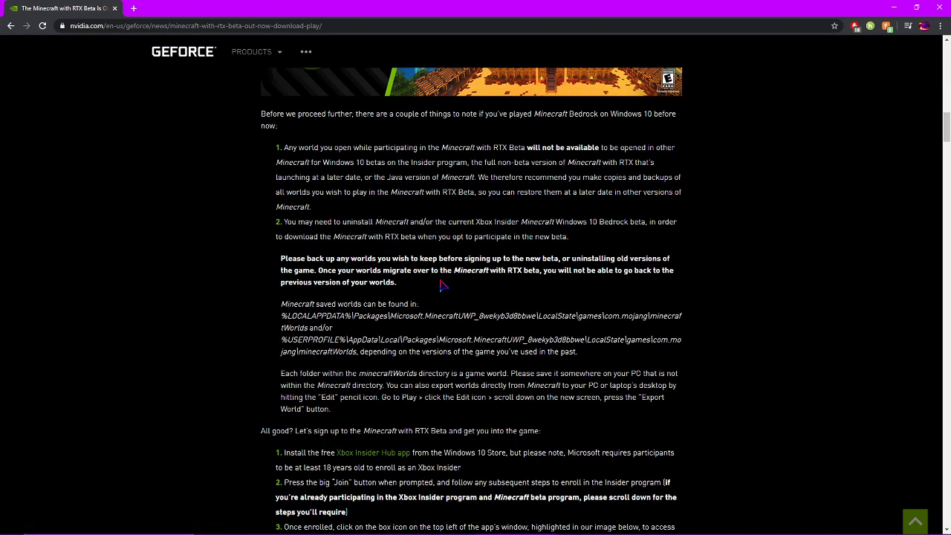
scroll(391, 251, down, 2)
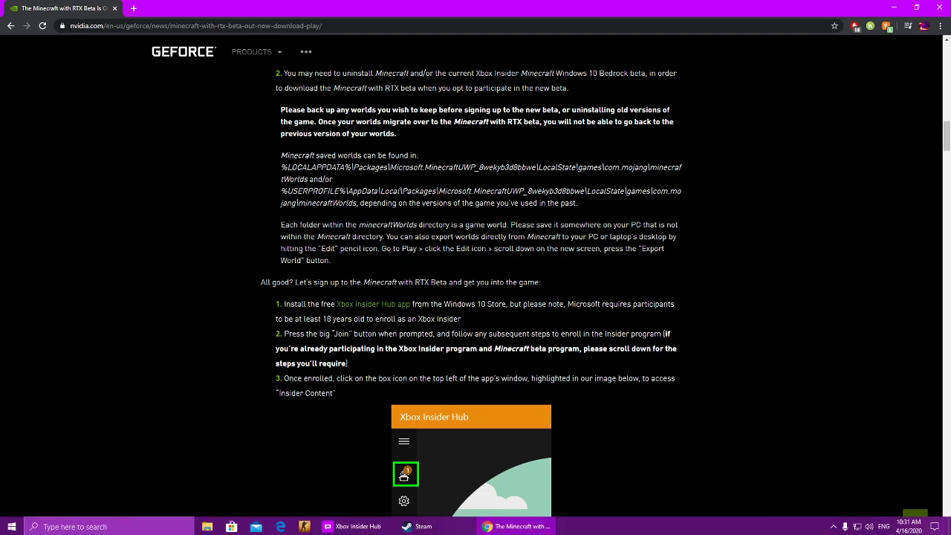
click(359, 524)
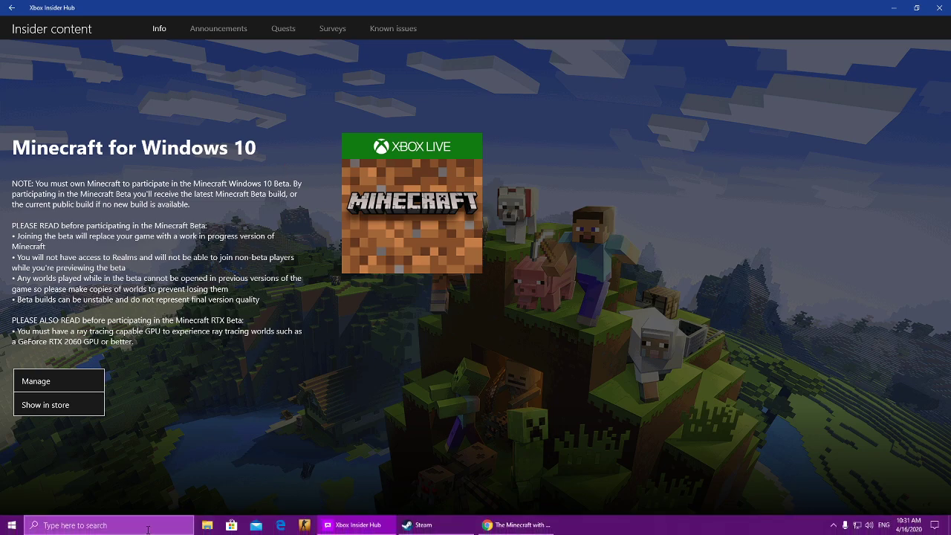
Step: Open the NVIDIA tray icon's menu from the hidden background icons
click(833, 526)
right_click(833, 485)
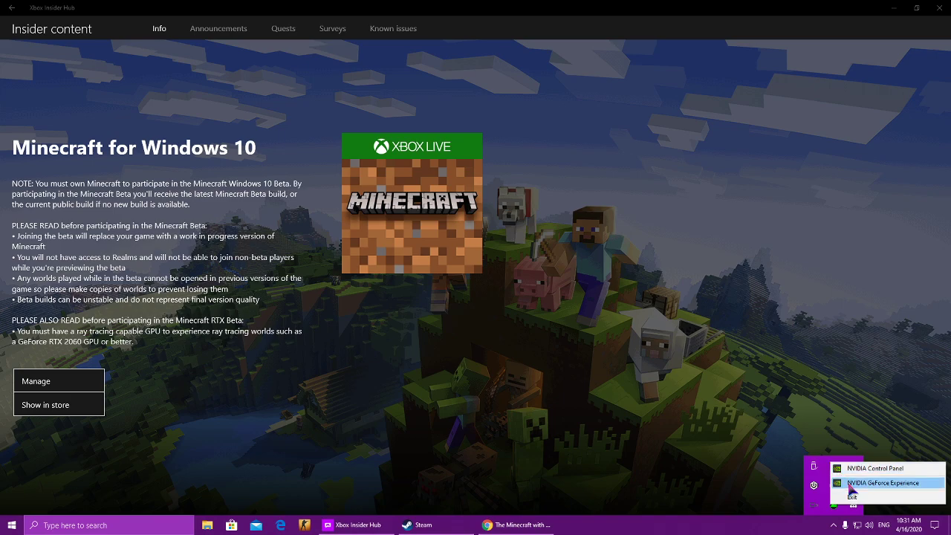
Step: Check My Rig in GeForce Experience (RTX 2080, driver 445.87), then close the app
click(883, 483)
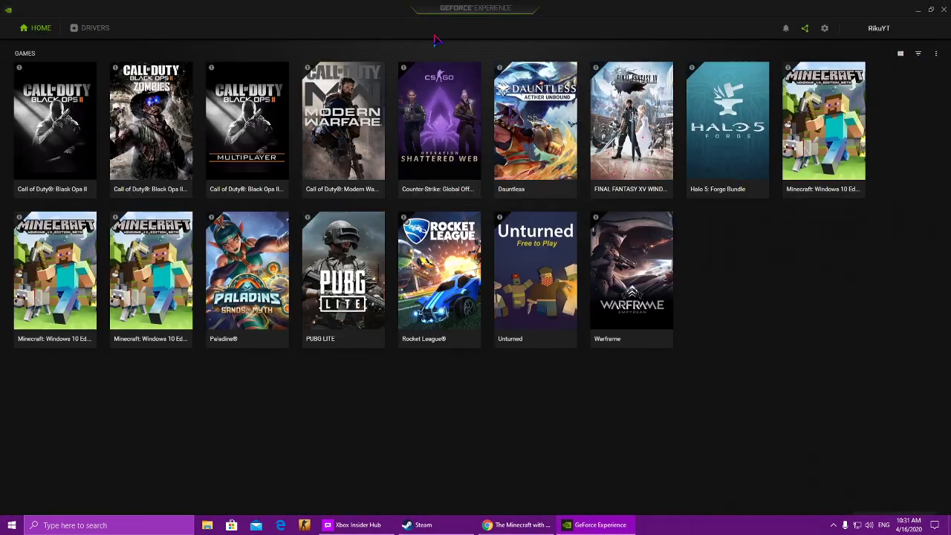
click(870, 28)
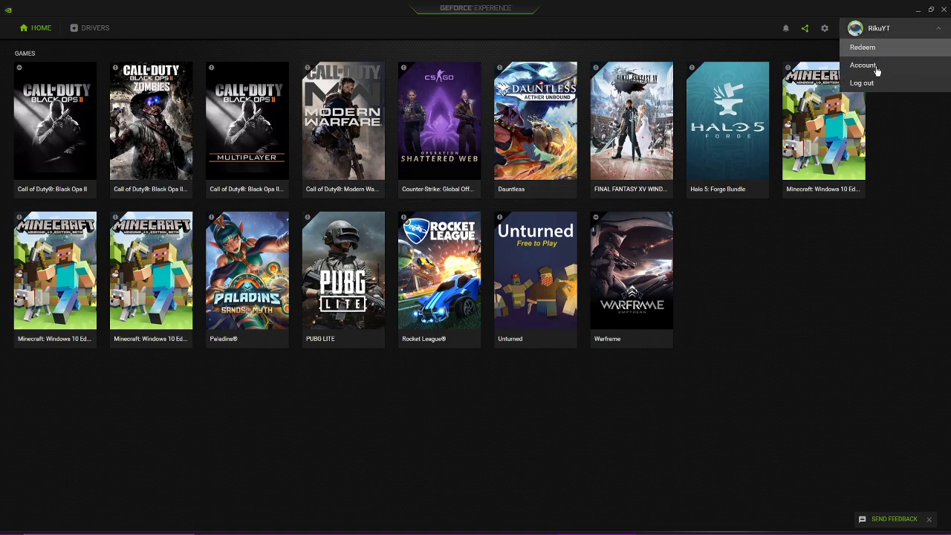
click(884, 65)
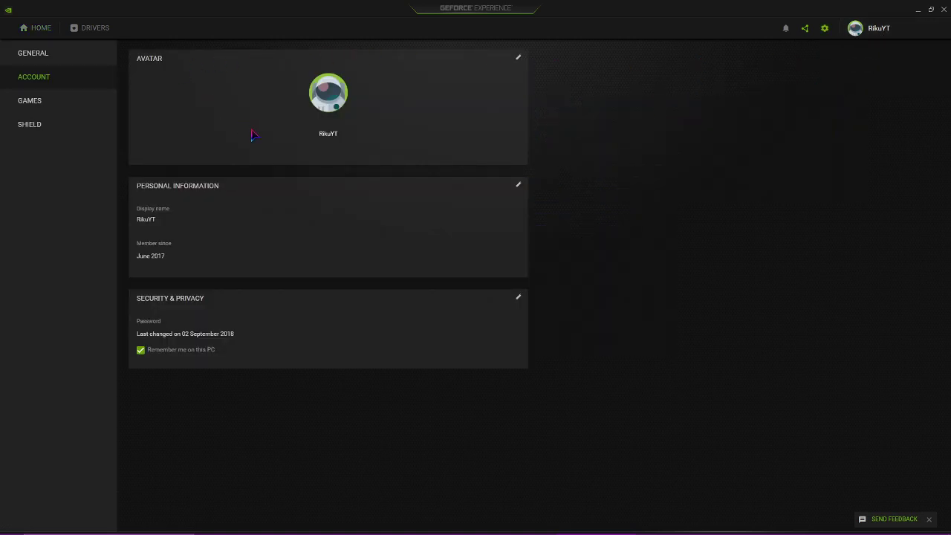
click(32, 53)
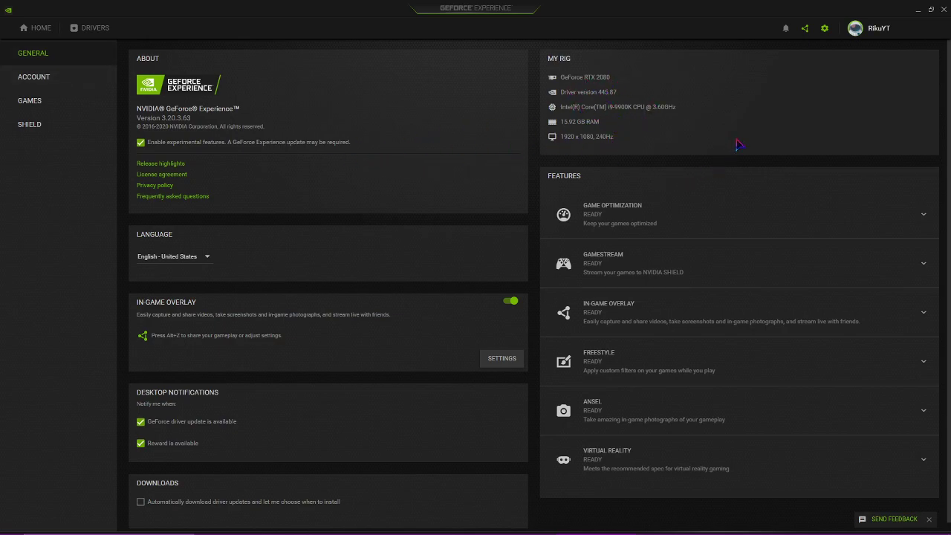
click(944, 9)
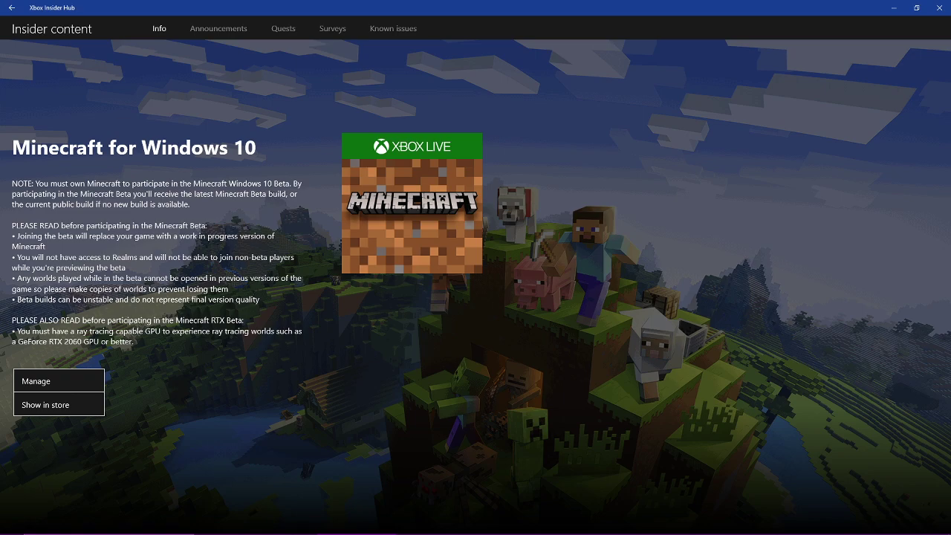
key(alt+Tab)
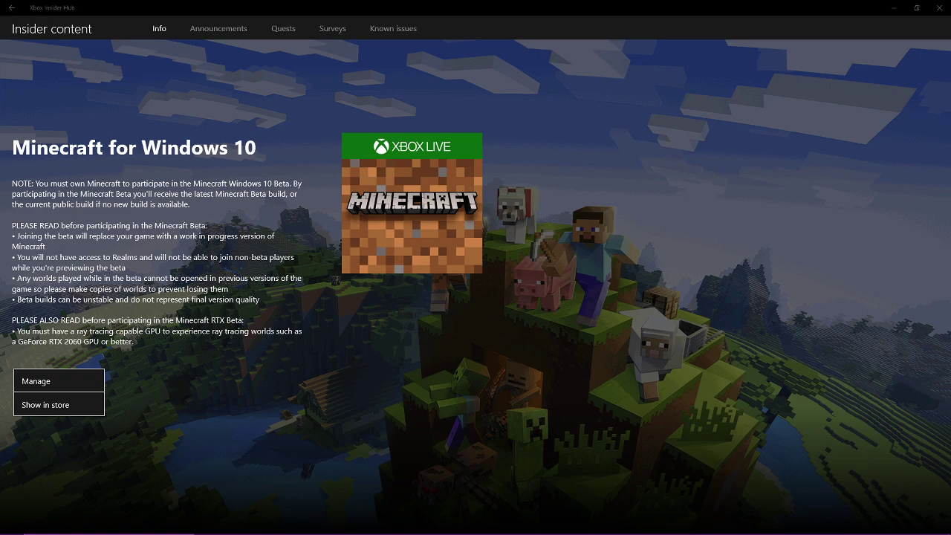